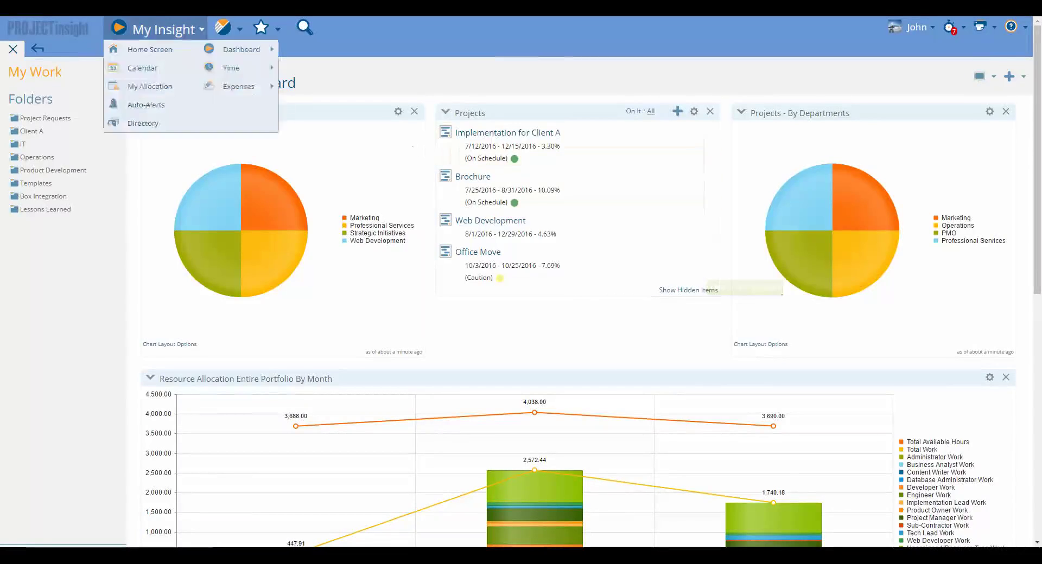
Switch to the Project Insight Knowledgebase and open the Microsoft Connector Installation Instructions article from the search results.
key("ctrl+Tab")
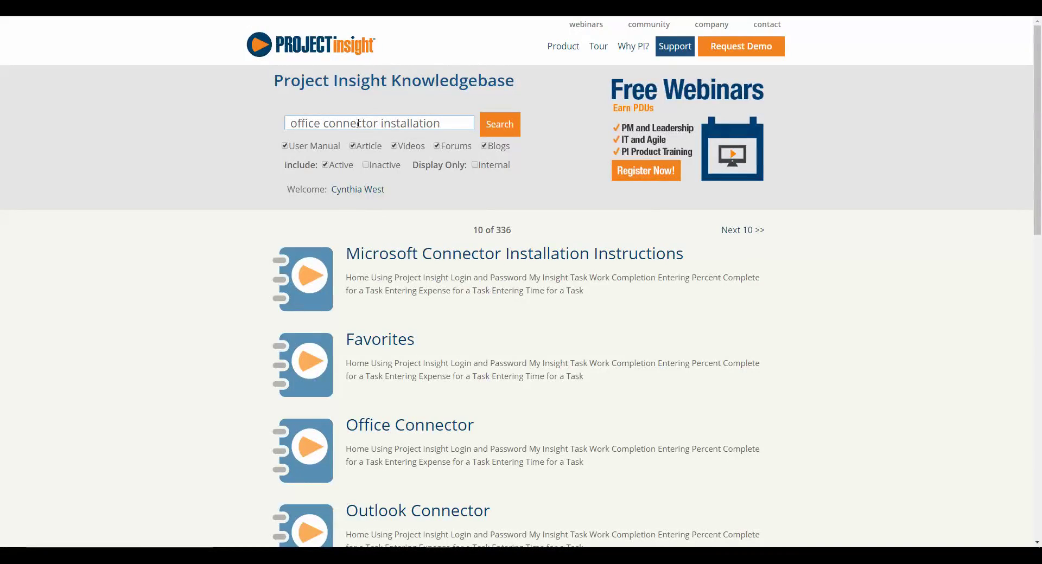
left_click(513, 256)
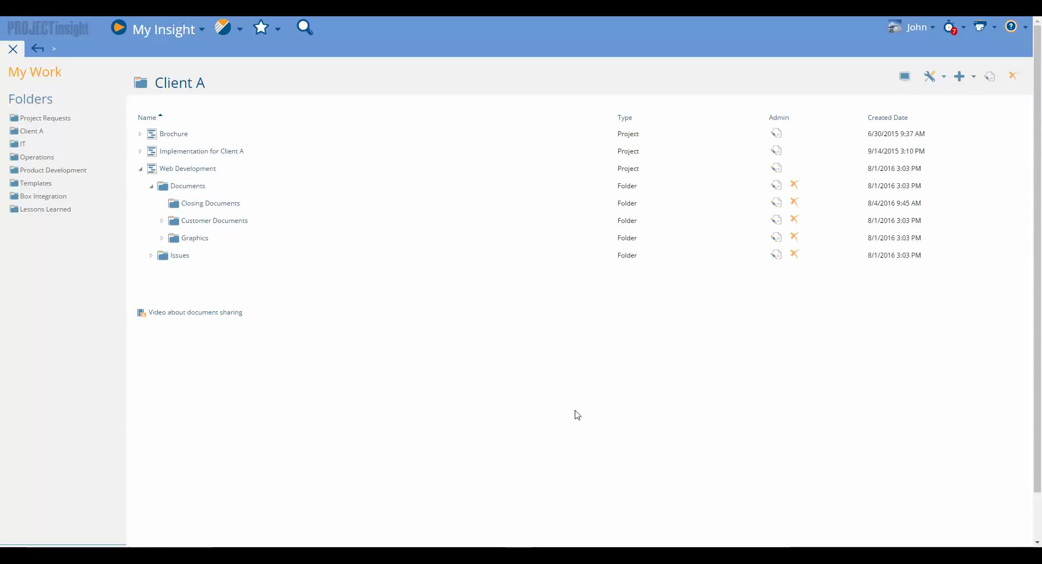
Add the file Facilitating-GAP-Analysis 2013-11-13.ppt, with version control enabled, to the Closing Documents folder of the Web Development project.
left_click(219, 205)
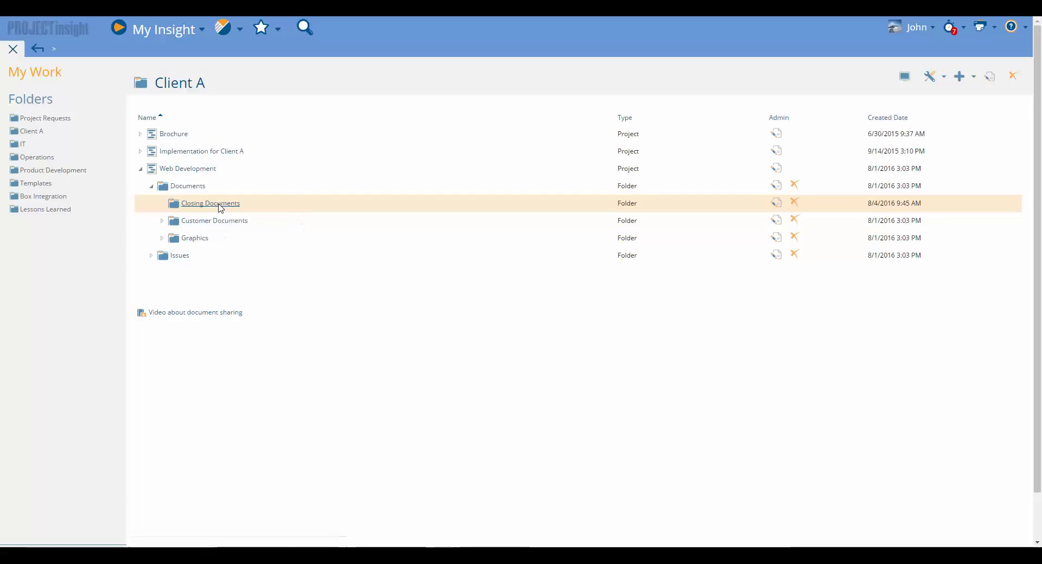
left_click(960, 77)
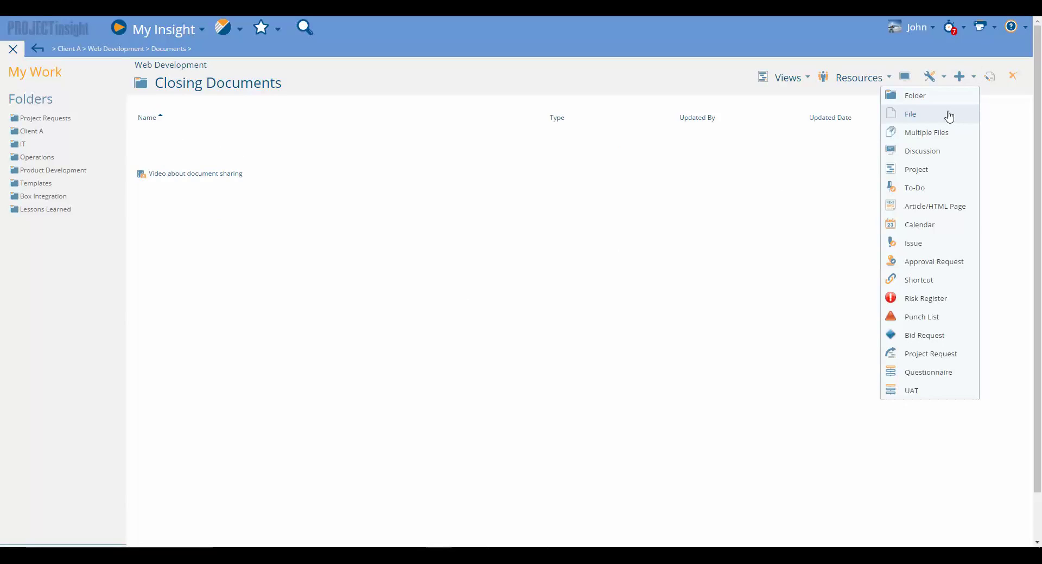
right_click(319, 136)
mouse_move(349, 202)
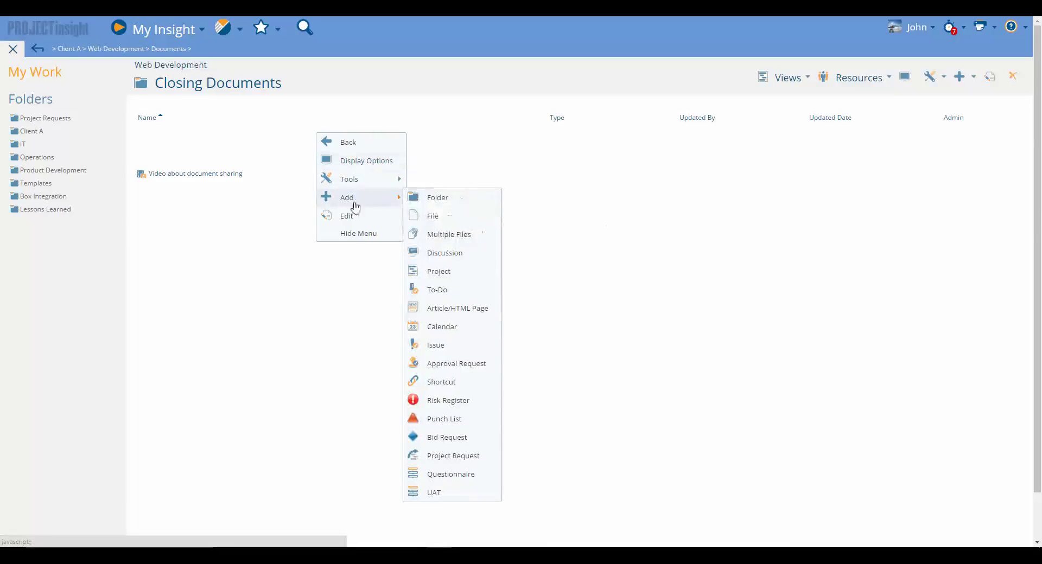
left_click(445, 217)
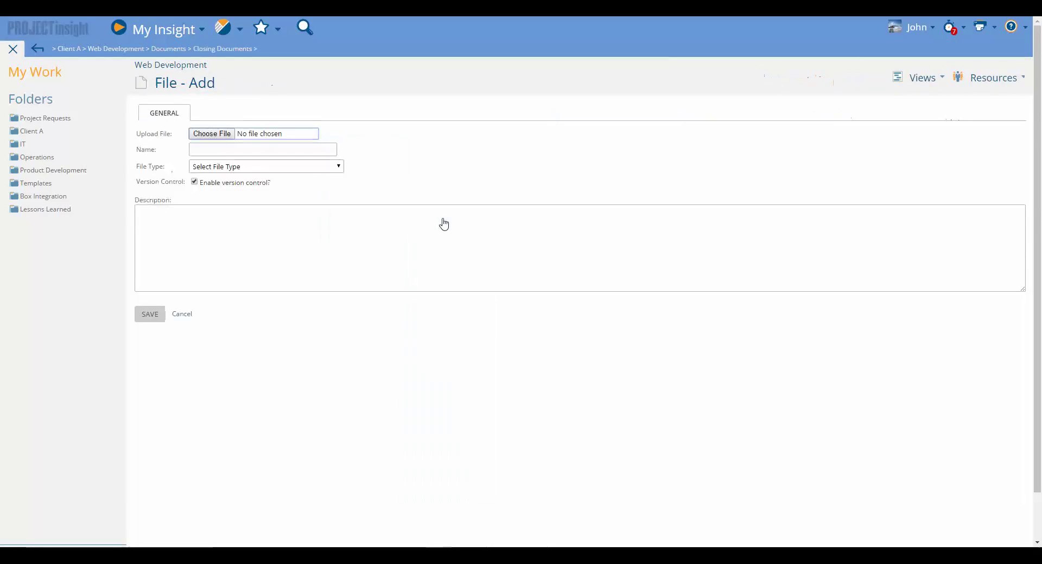
left_click(219, 134)
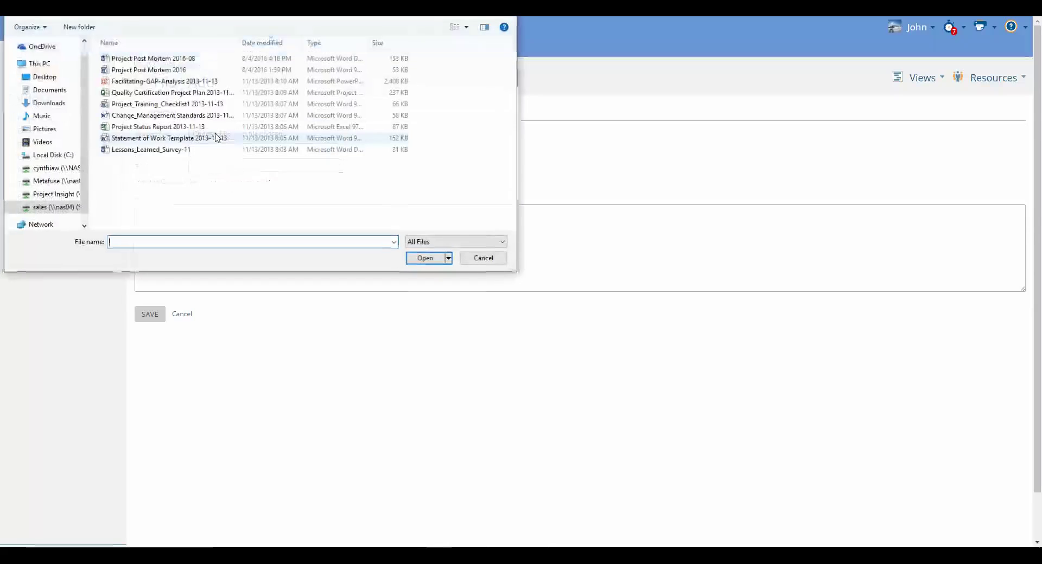
double_click(196, 81)
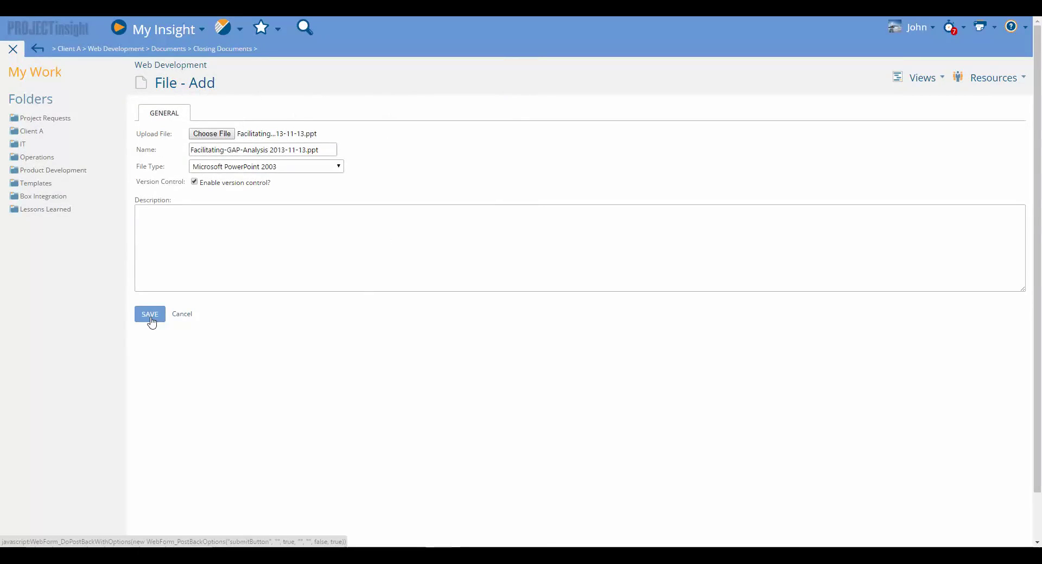
left_click(151, 320)
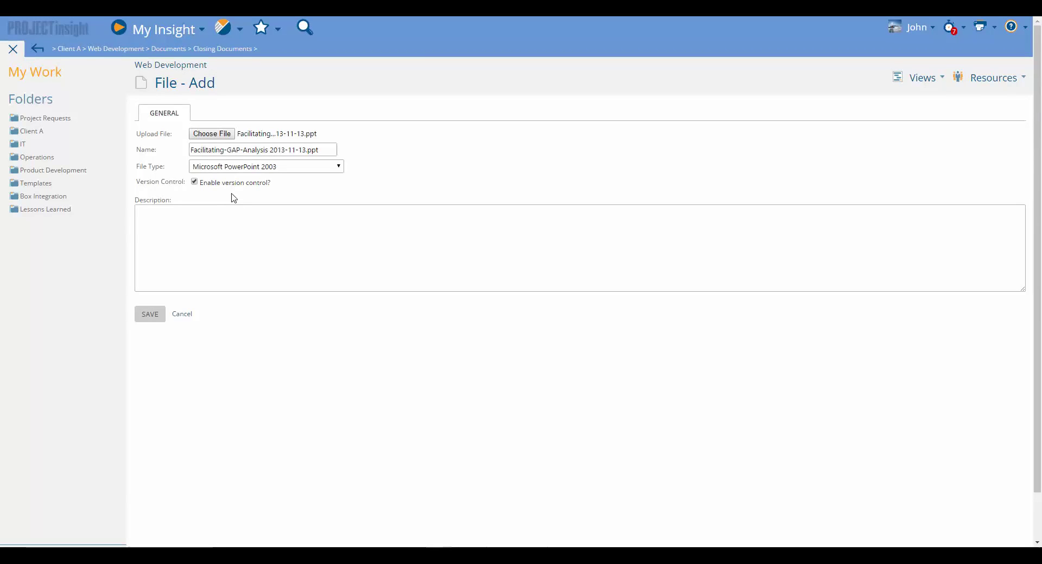
left_click(157, 317)
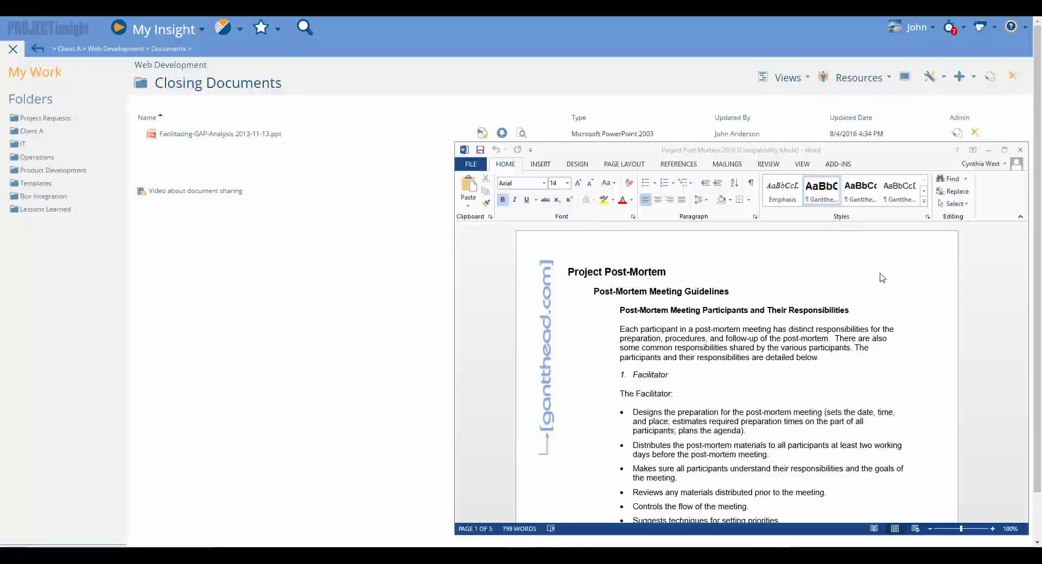
In the open Word document, review the Project Insight add-in's connection settings for URL, username and password, and accept them.
left_click(837, 165)
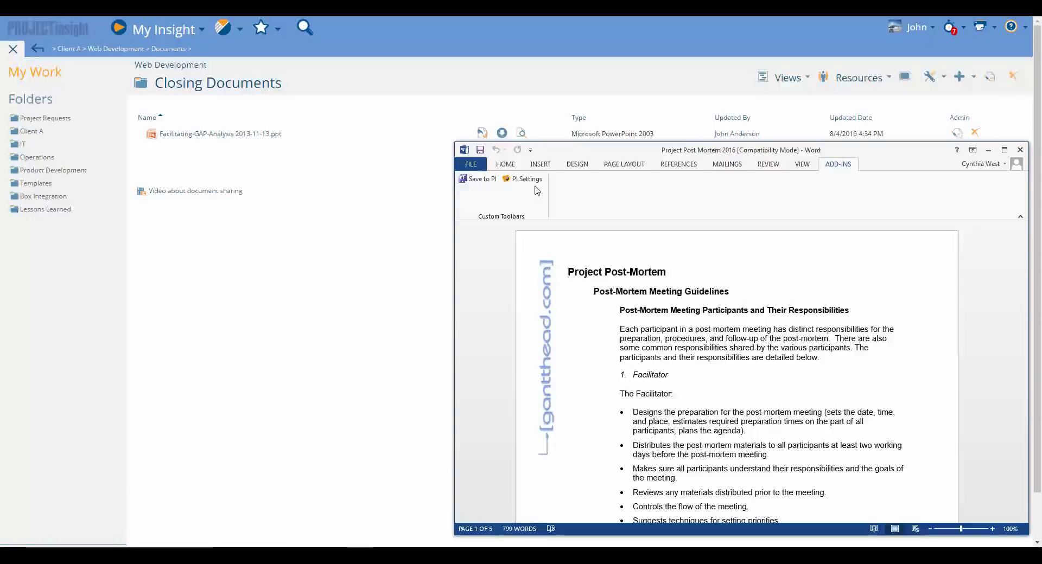
left_click(523, 179)
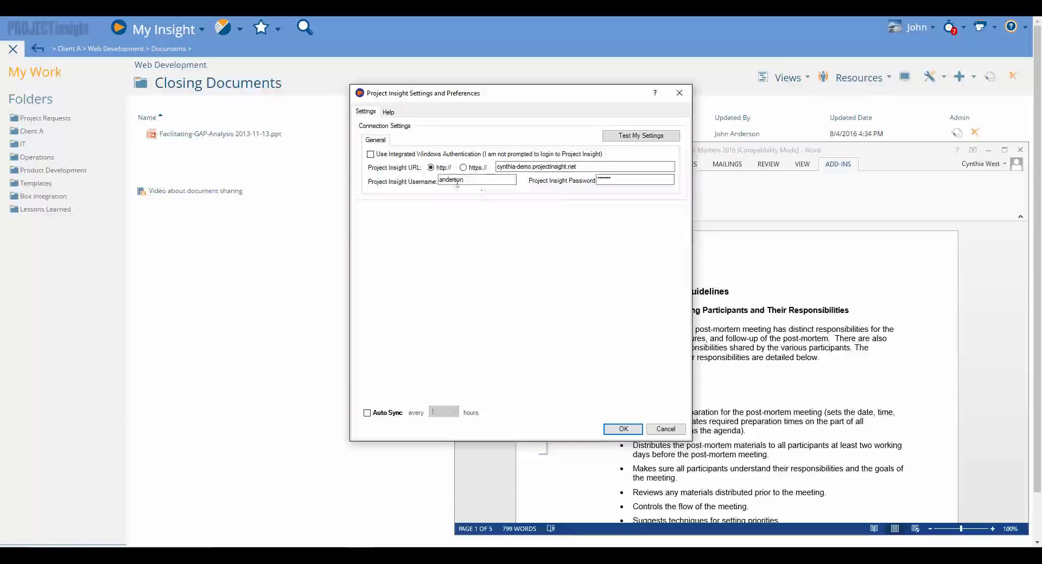
left_click(615, 181)
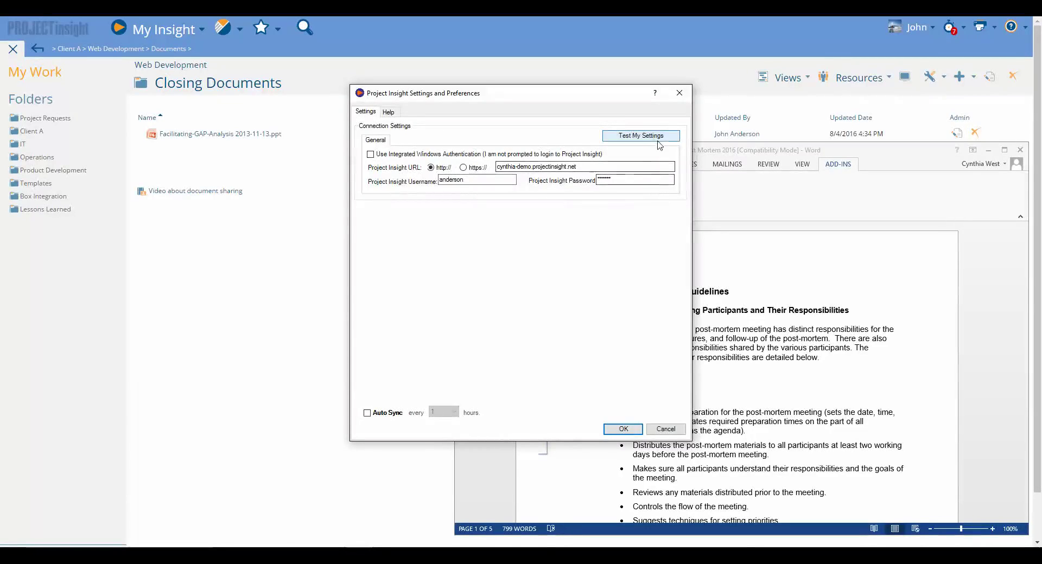
left_click(622, 429)
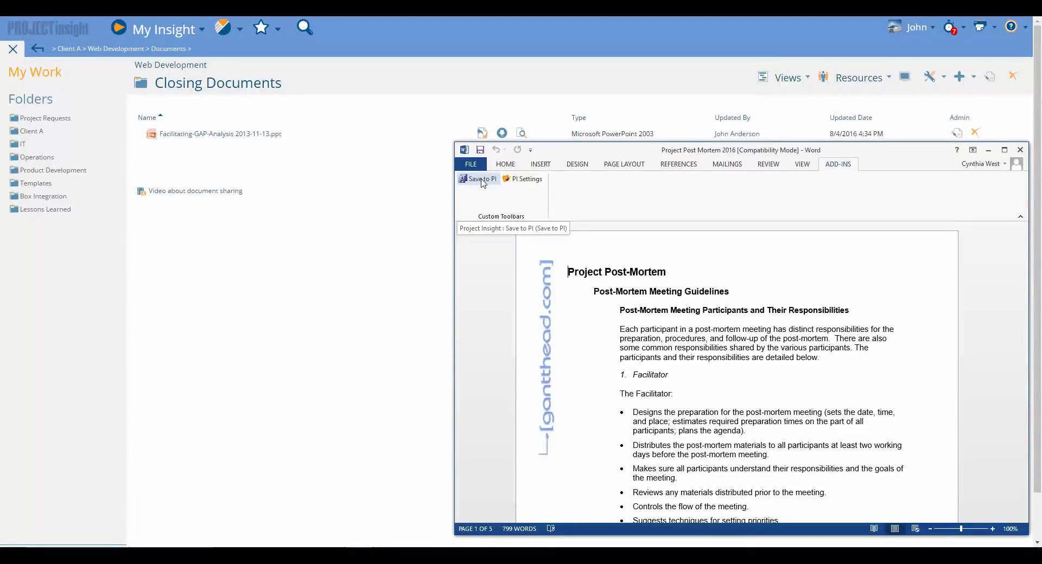
Save the Word document to Project Insight as Project Post Mortem 2016.doc in Web Development's Documents > Closing Documents folder.
left_click(481, 181)
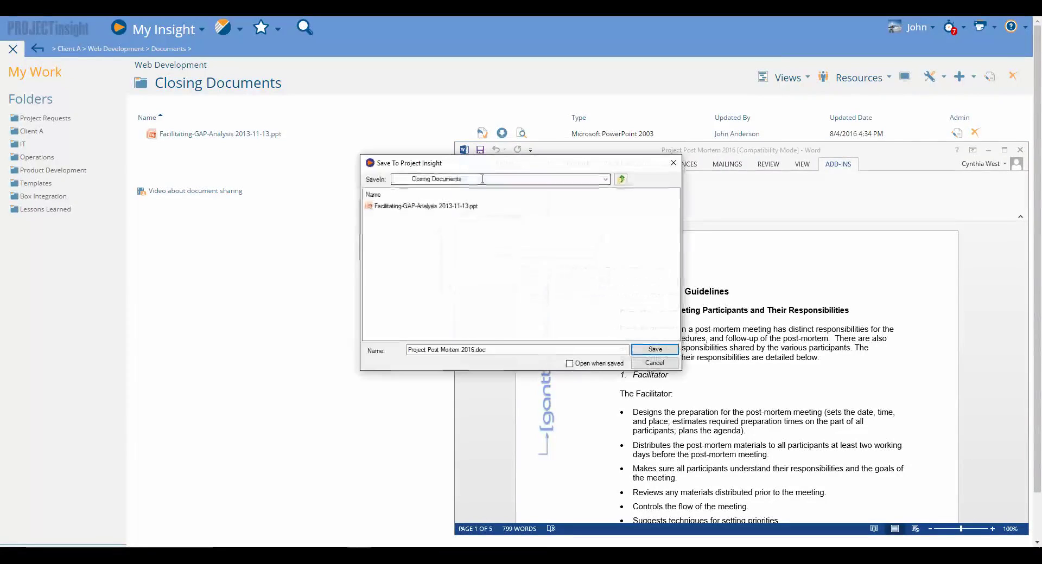
left_click(621, 180)
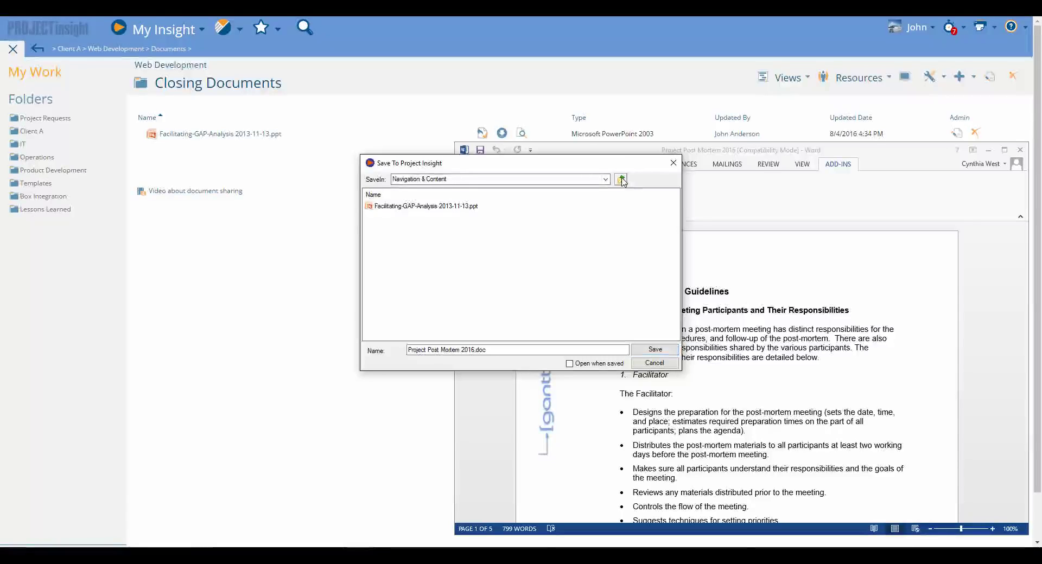
left_click(622, 179)
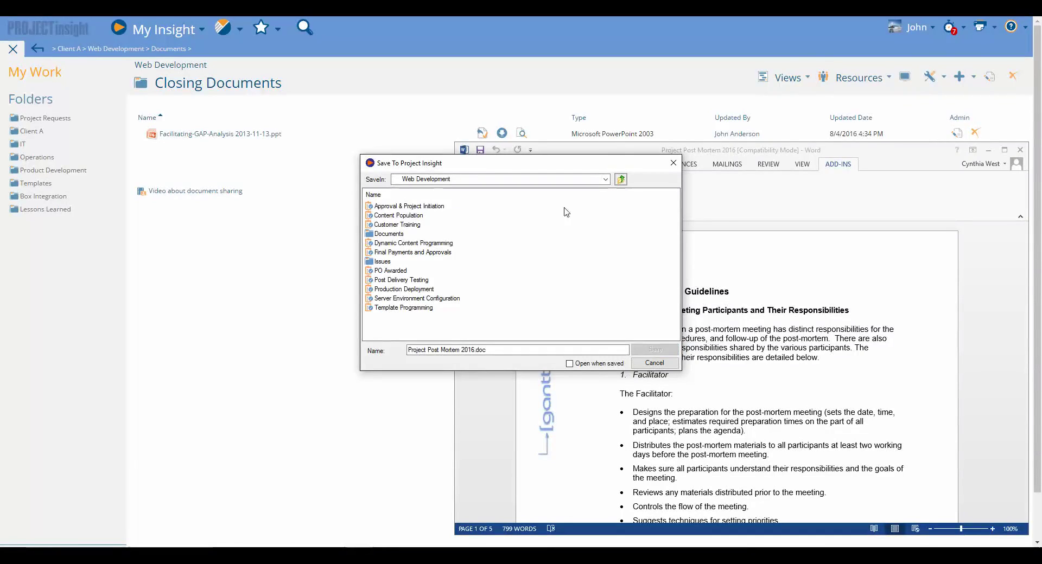
double_click(391, 234)
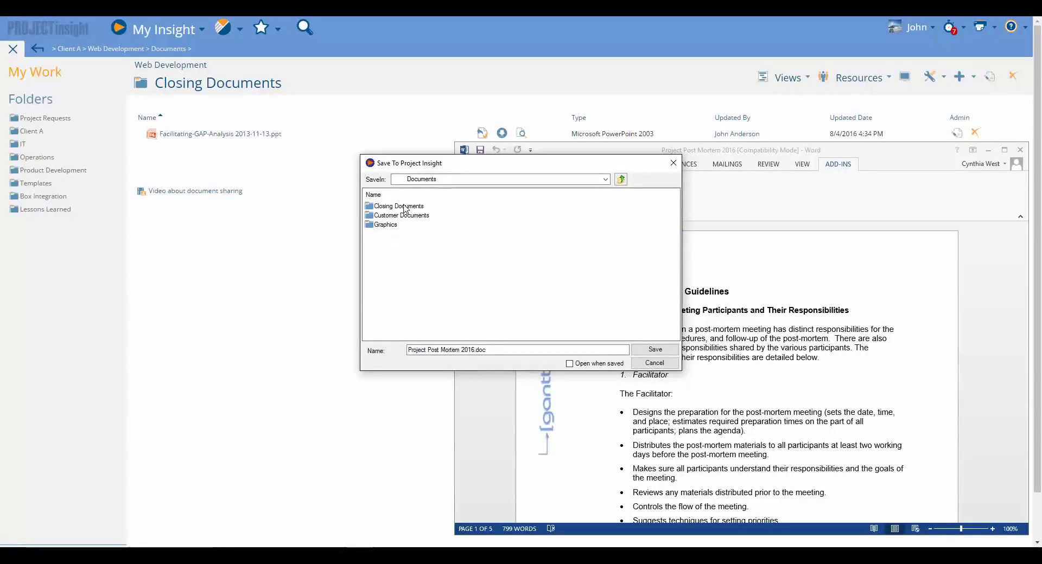
double_click(404, 207)
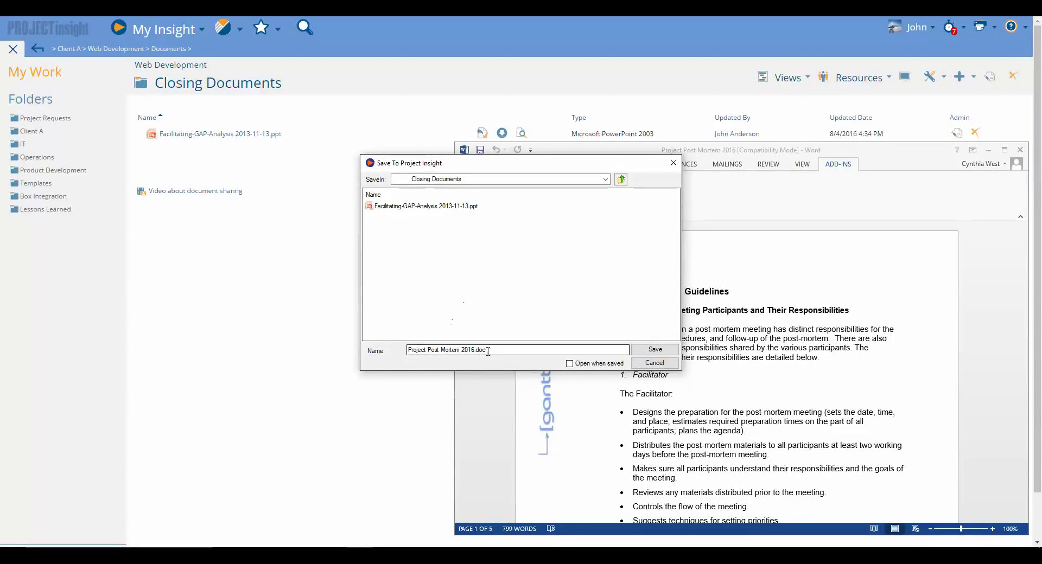
left_click(663, 352)
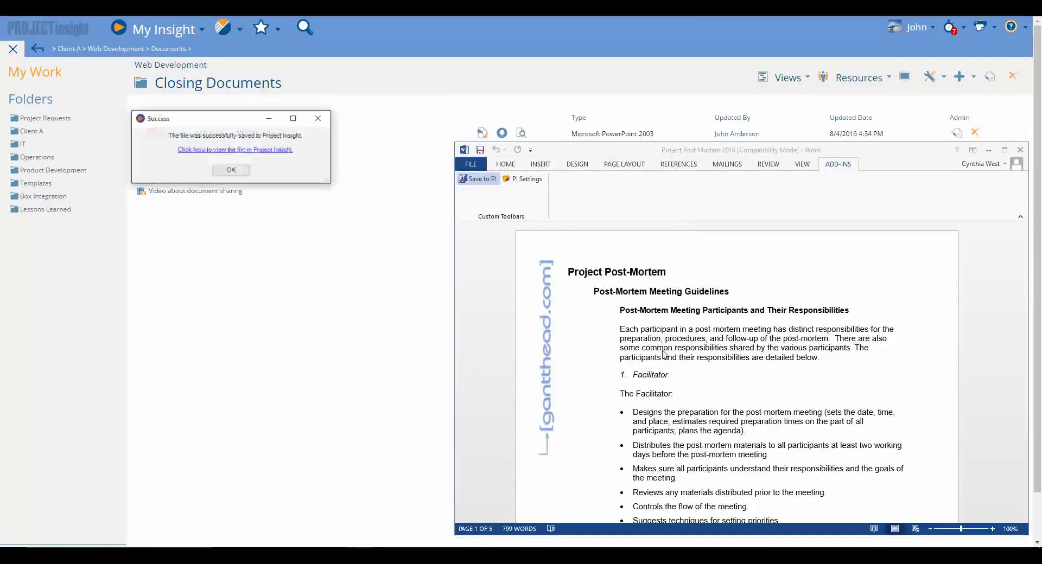
View the newly saved document in Project Insight and examine its file preview.
left_click_drag(235, 121, 568, 142)
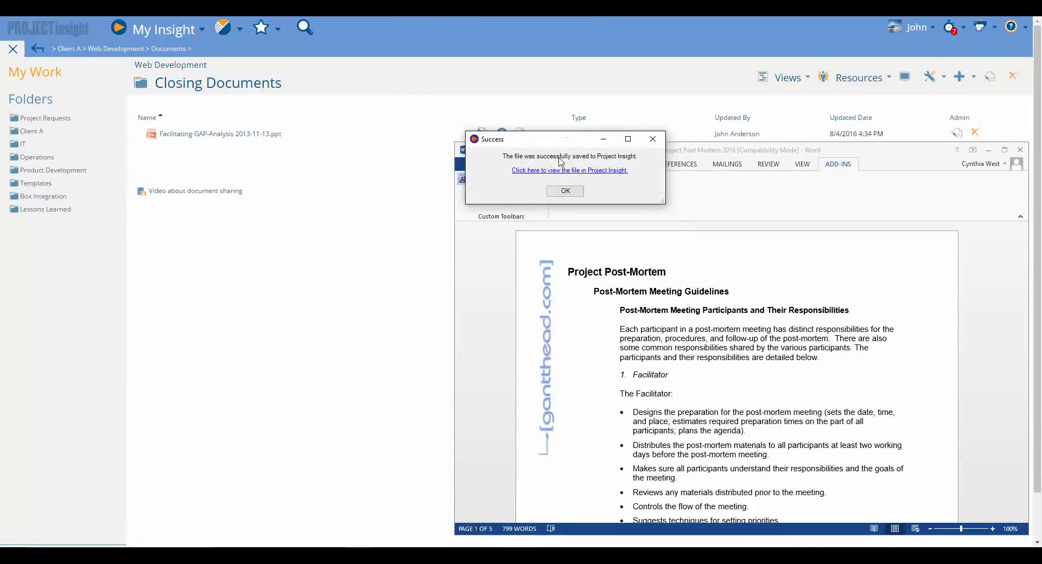
left_click(579, 170)
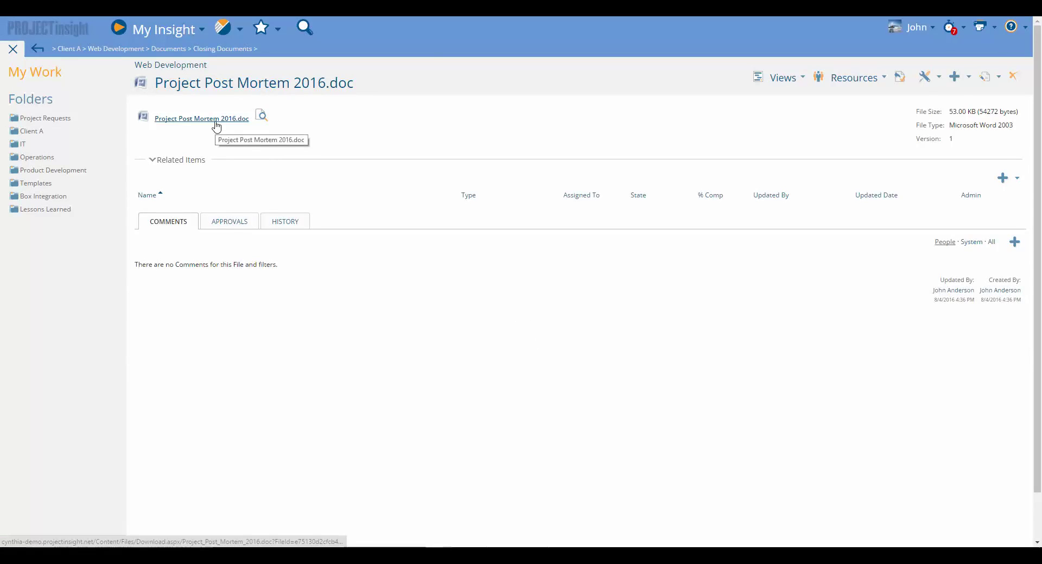
left_click(261, 117)
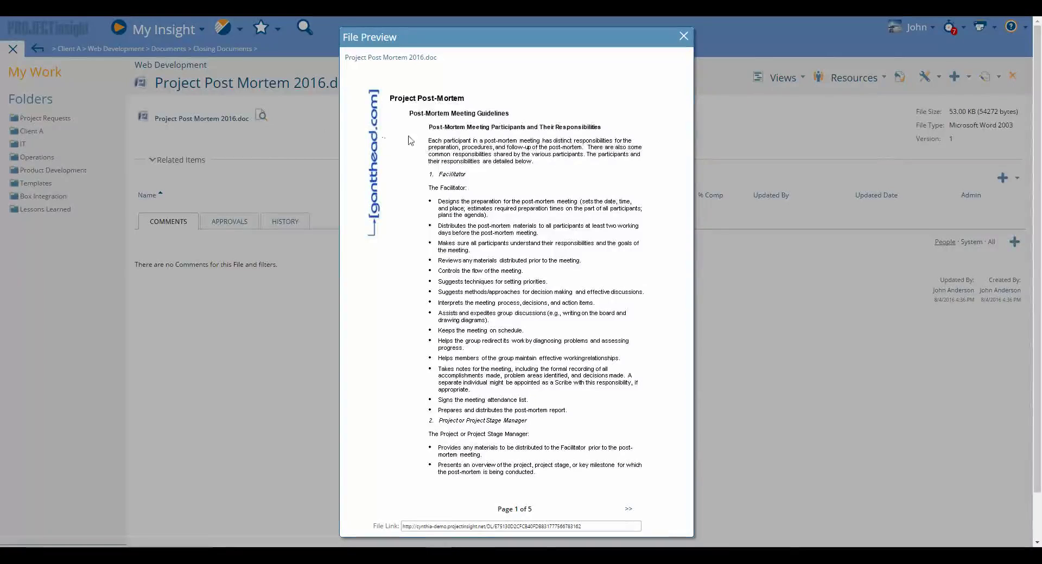
left_click(684, 37)
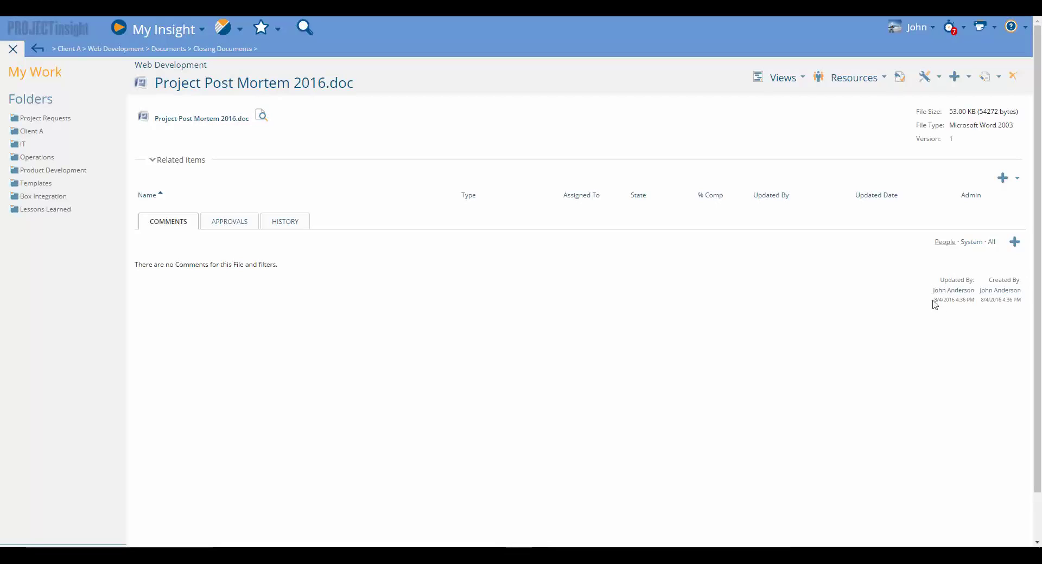
left_click(261, 117)
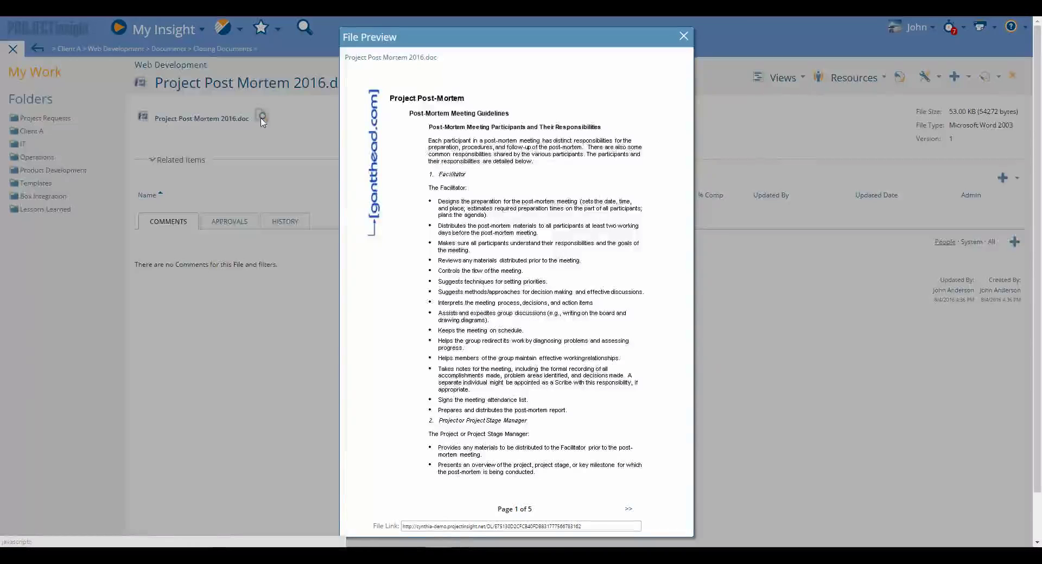
left_click(682, 42)
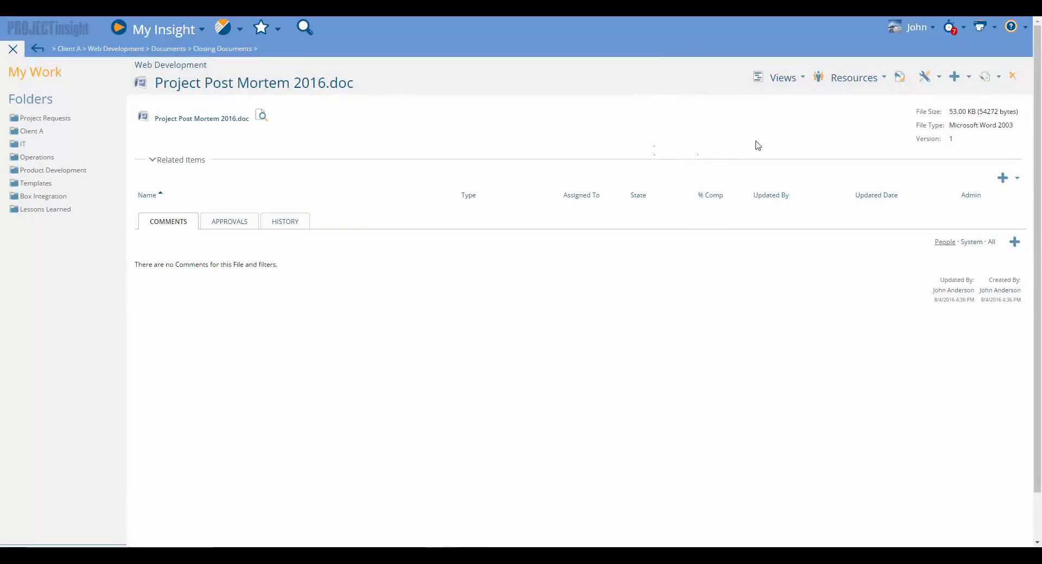
Replace the file with Project Post Mortem 2016-08.docx, accepting the Microsoft Word file type, and save it as a new version.
left_click(987, 82)
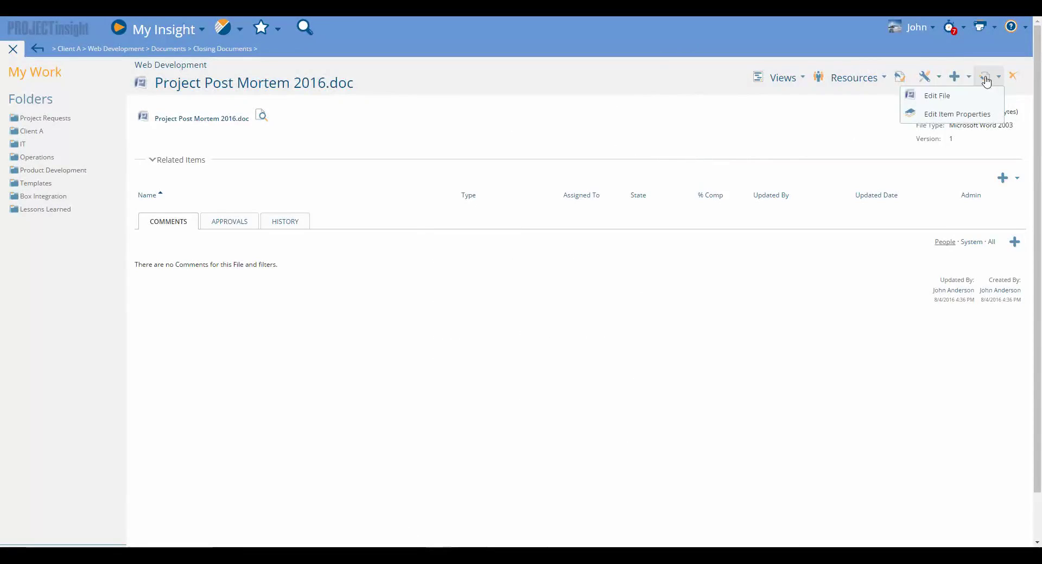
left_click(936, 95)
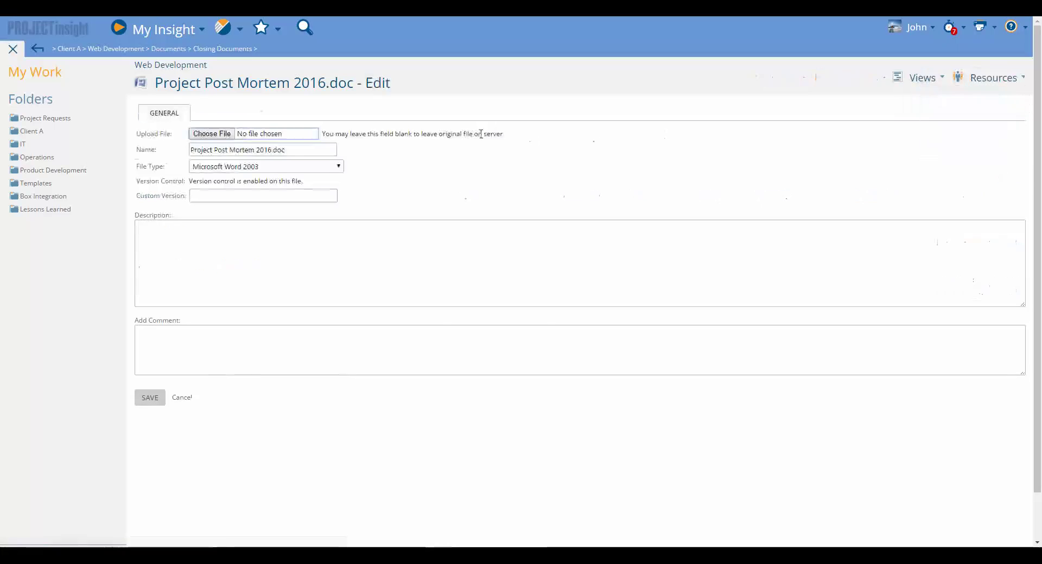
left_click(211, 134)
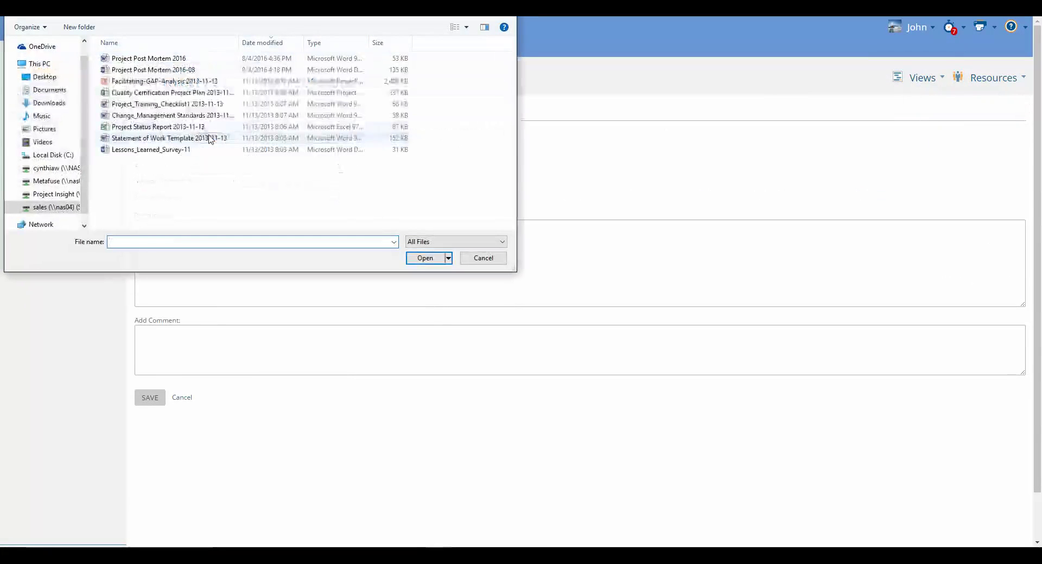
double_click(179, 75)
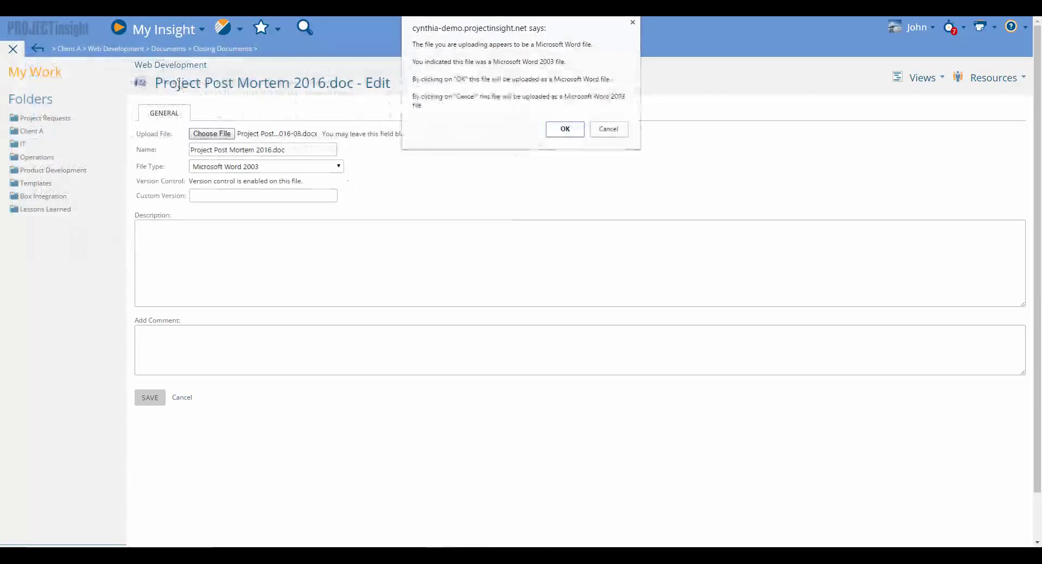
left_click(564, 130)
left_click(160, 401)
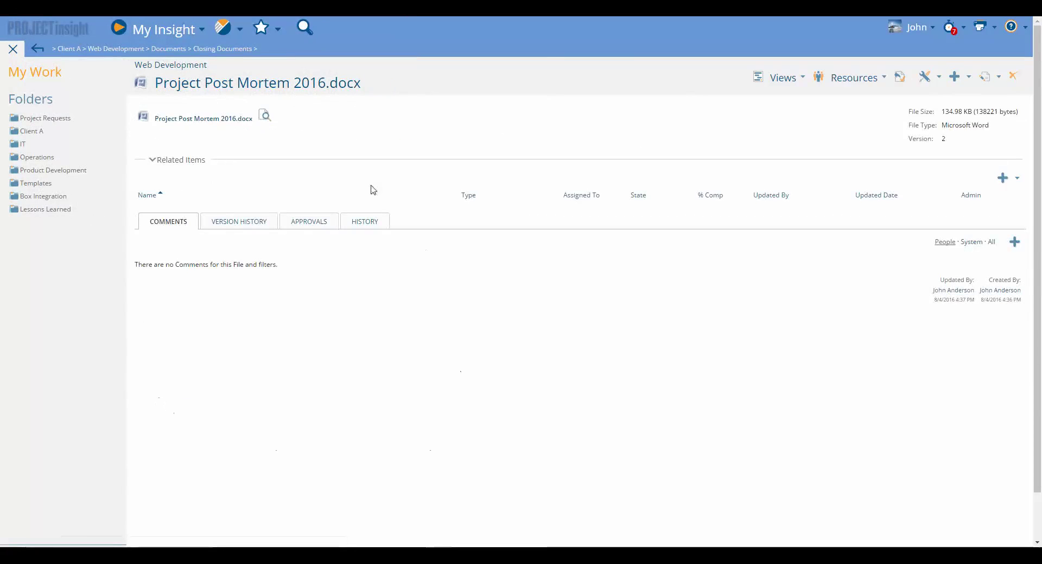
Preview the updated Project Post Mortem document and download version 1 from its version history.
left_click(264, 119)
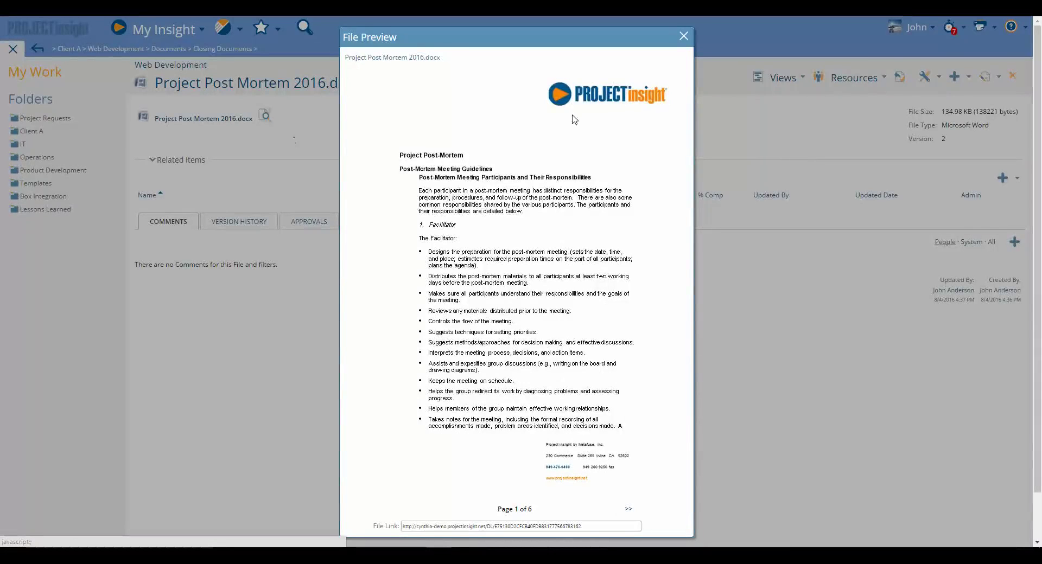
left_click(684, 36)
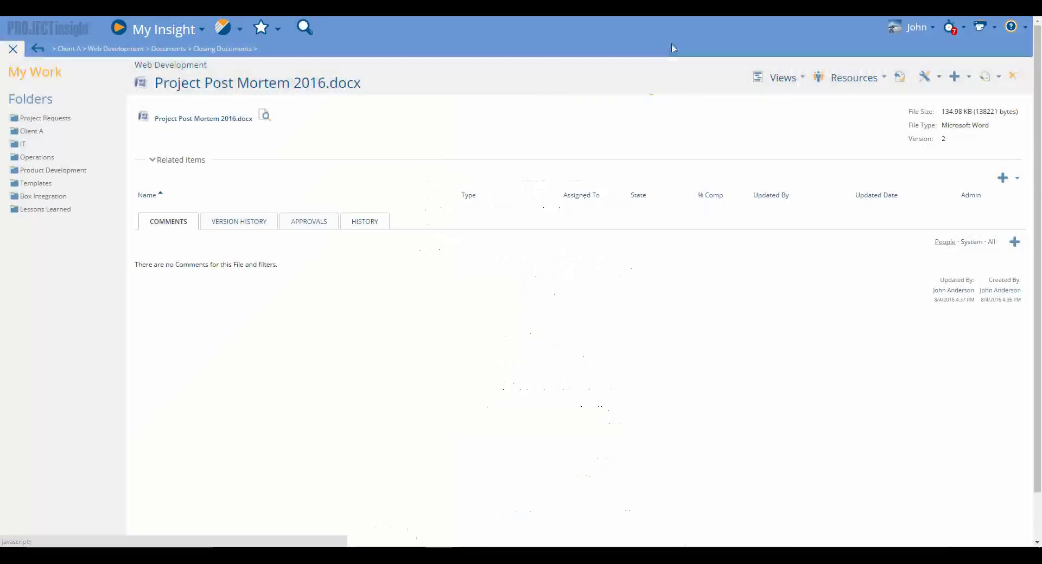
left_click(261, 223)
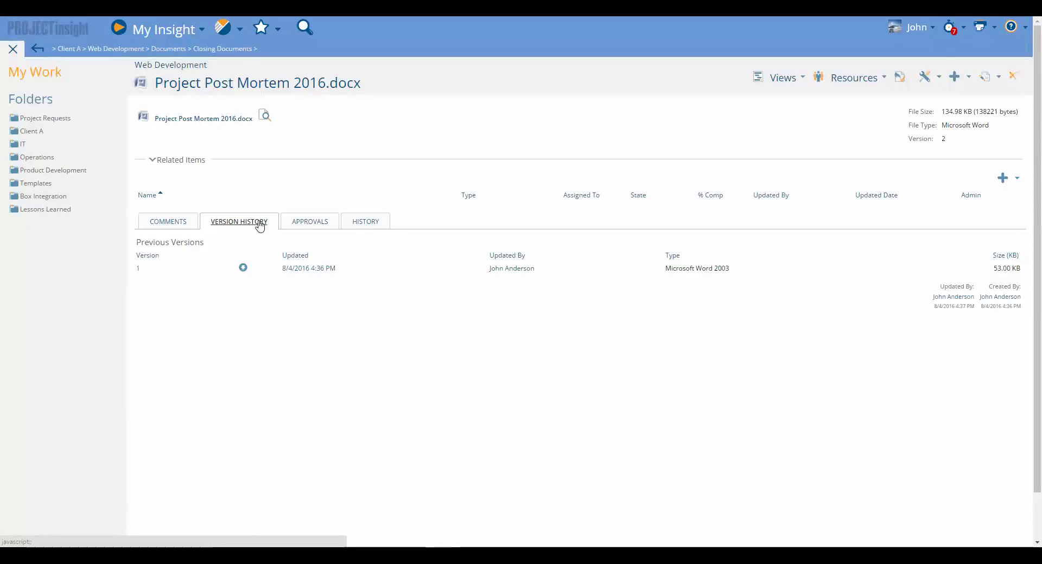
left_click(138, 271)
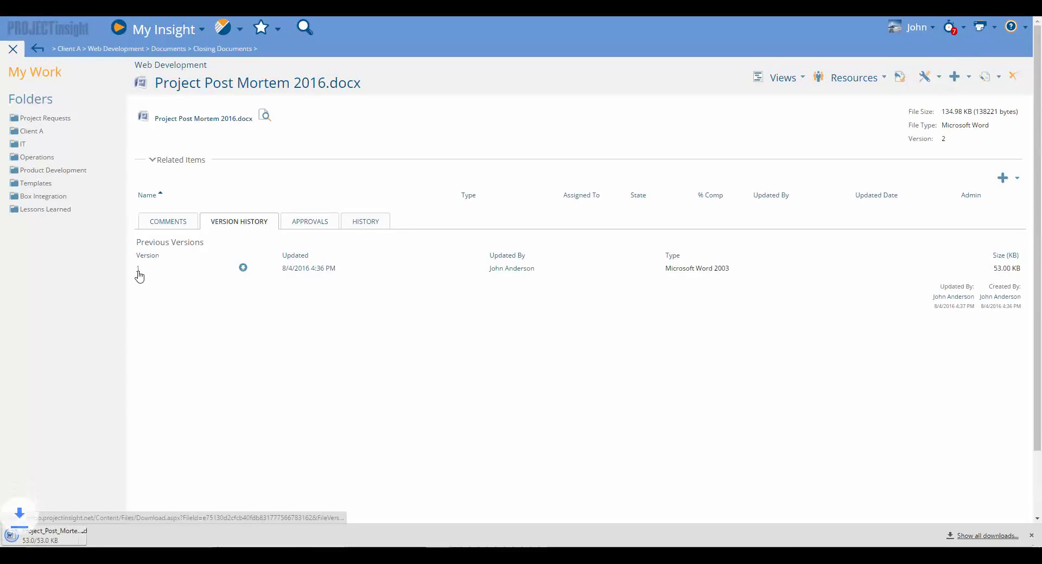
Open the downloaded version 1 document in Word to review its content and close it.
left_click(65, 536)
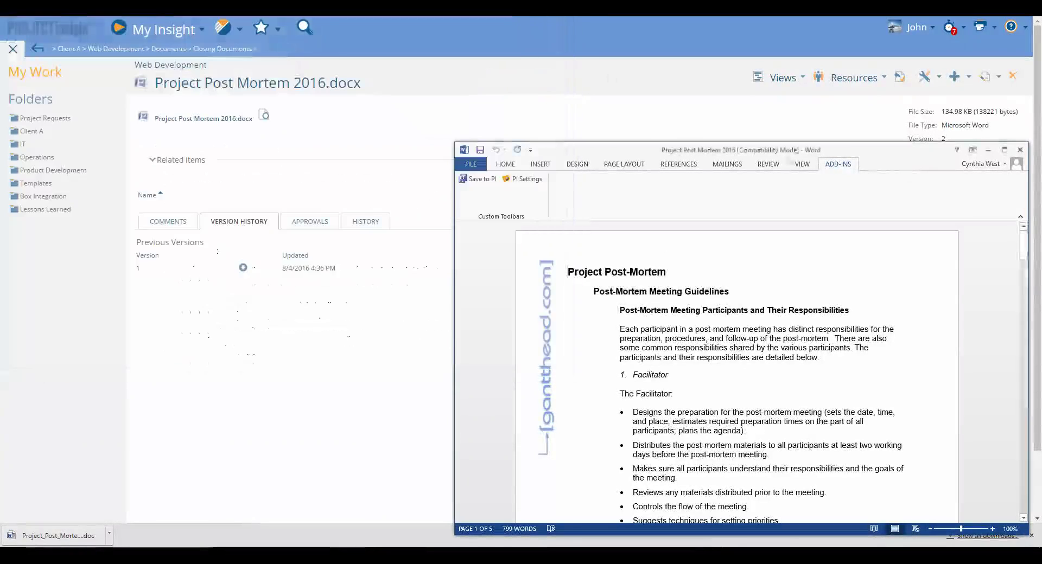
left_click(1020, 150)
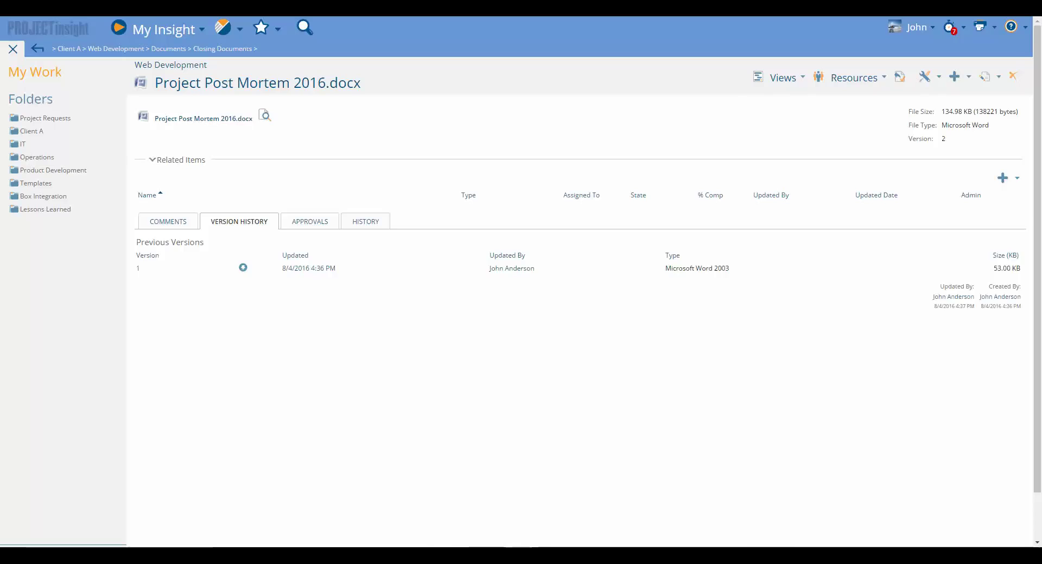
Download the current Project Post Mortem 2016.docx, open it in Word and dismiss the Office update notice.
left_click(207, 120)
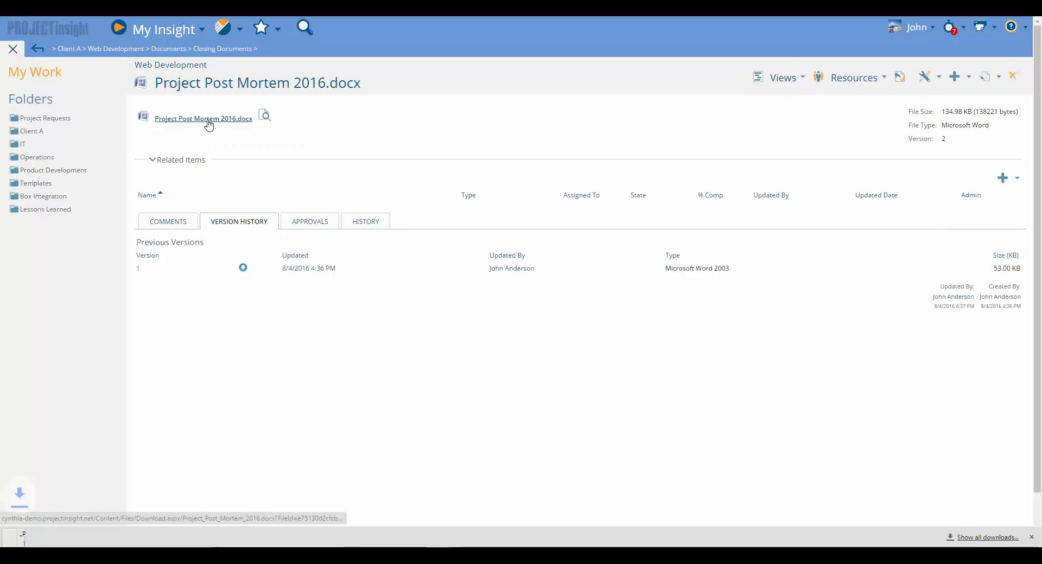
left_click(65, 536)
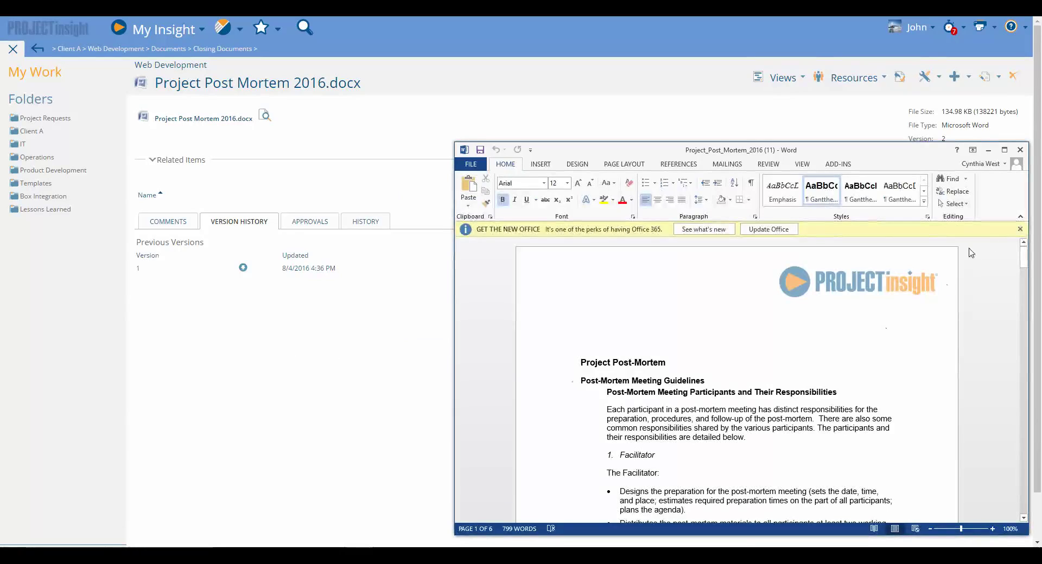
left_click(1019, 229)
Highlight the three headings from Project Post-Mortem to Post-Mortem Meeting Participants and Their Responsibilities in yellow.
left_click_drag(848, 374, 576, 342)
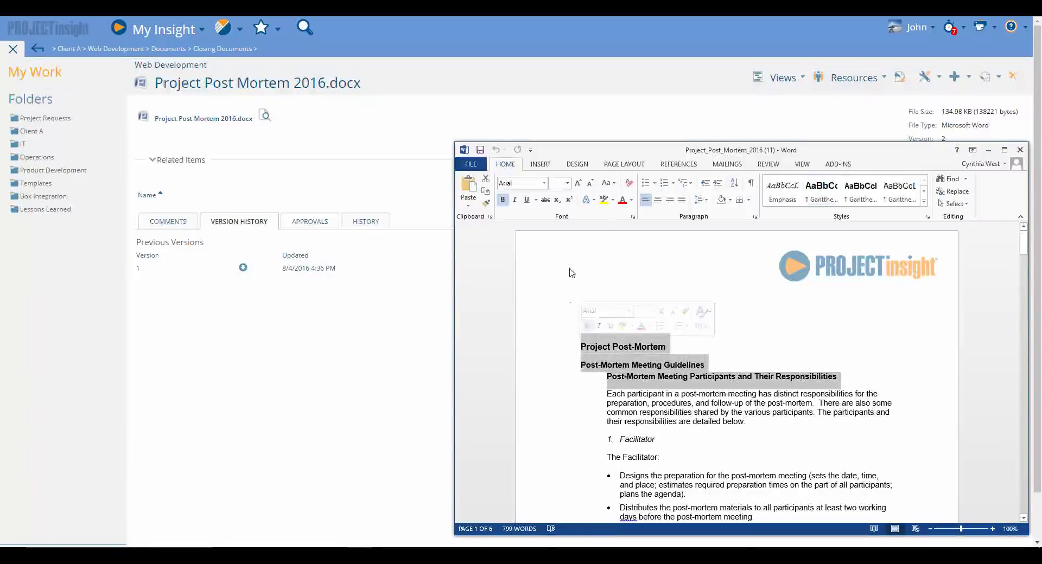
left_click(603, 200)
left_click(644, 277)
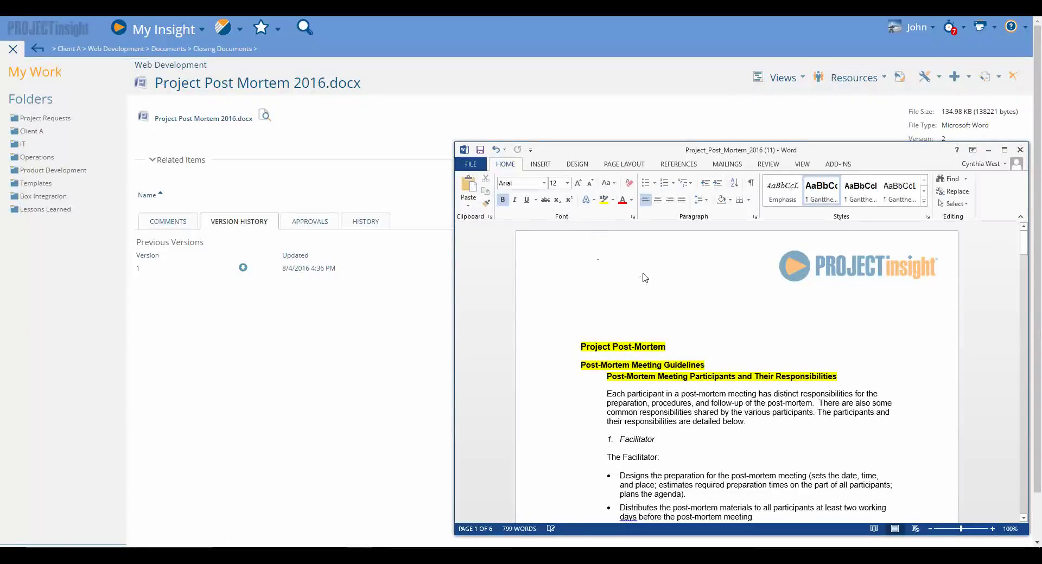
Save the edited document and its template changes to Project Insight, overwriting Project Post Mortem 2016.docx in Closing Documents.
left_click(838, 165)
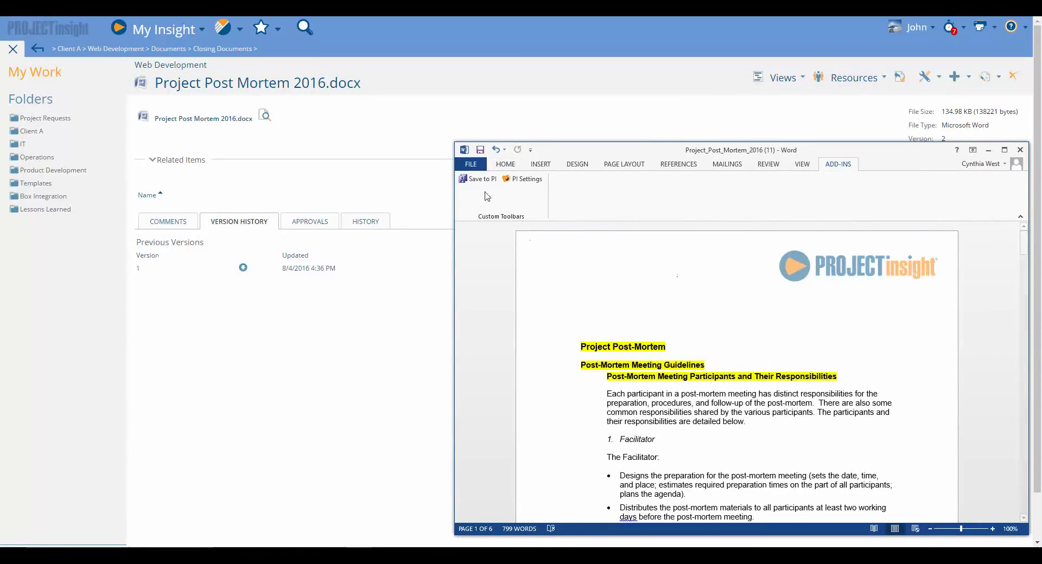
left_click(480, 181)
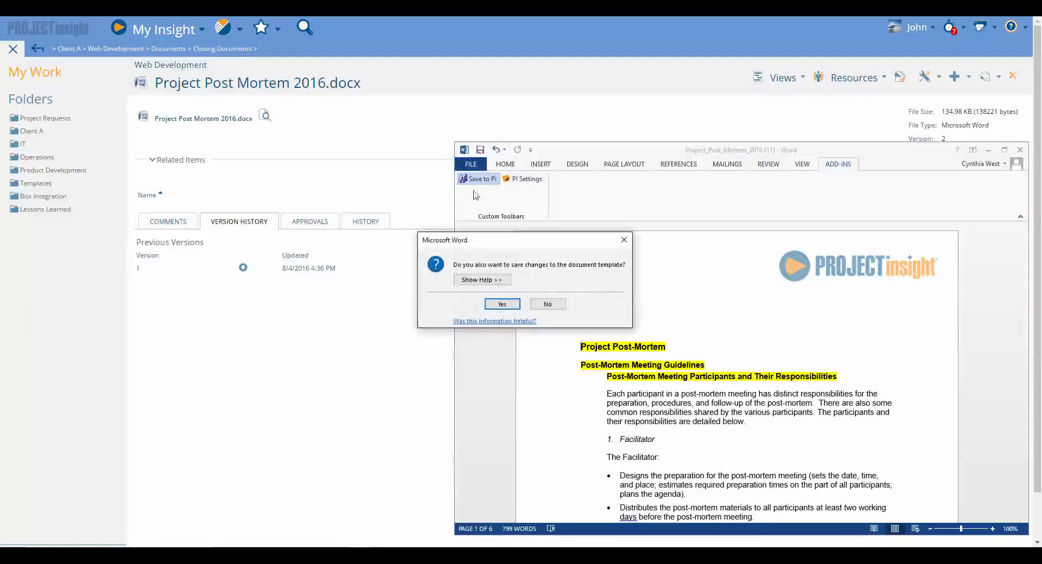
left_click(503, 306)
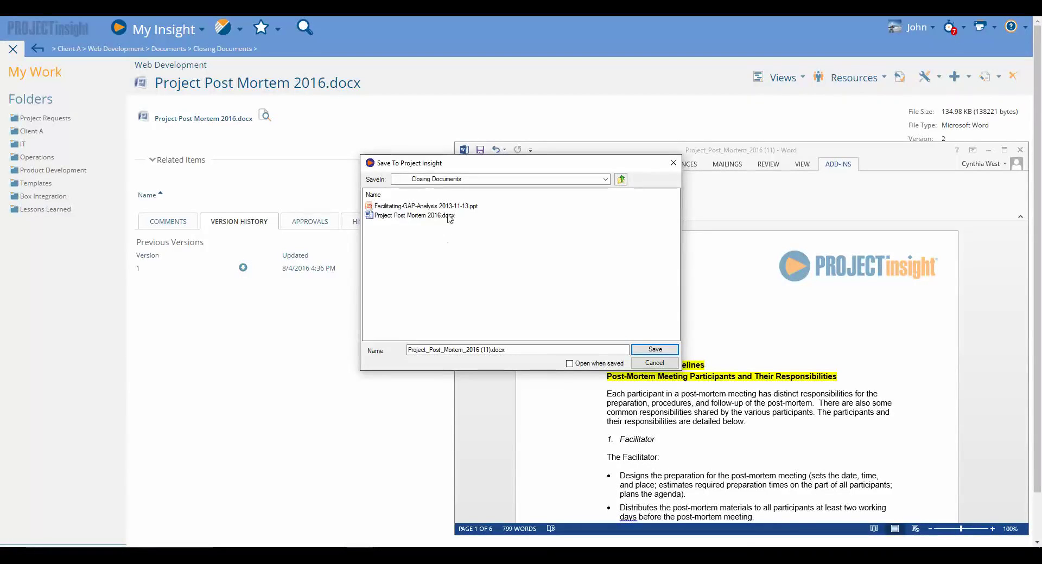
left_click(449, 216)
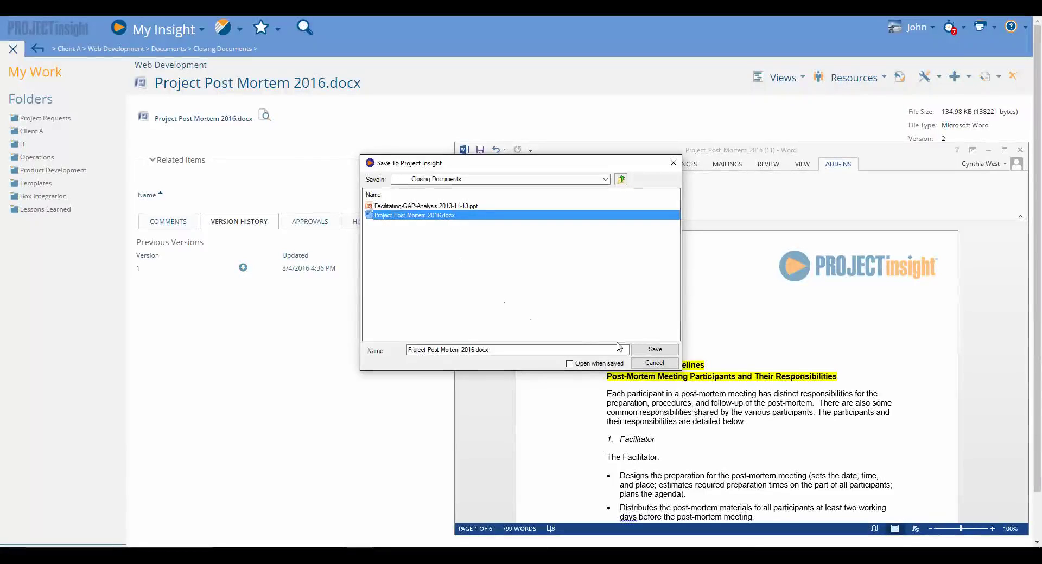
left_click(654, 350)
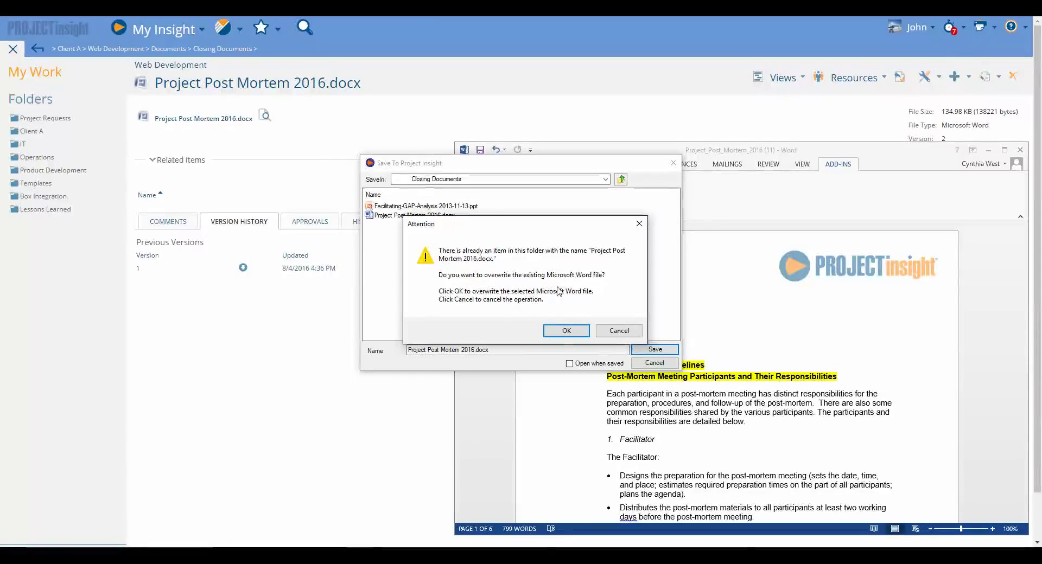
left_click(560, 331)
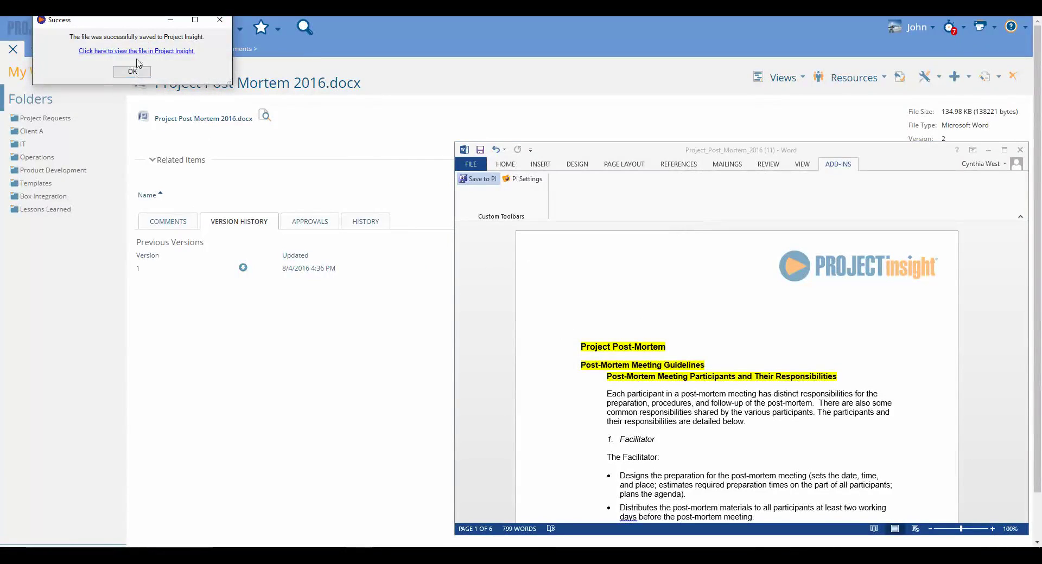
left_click(133, 72)
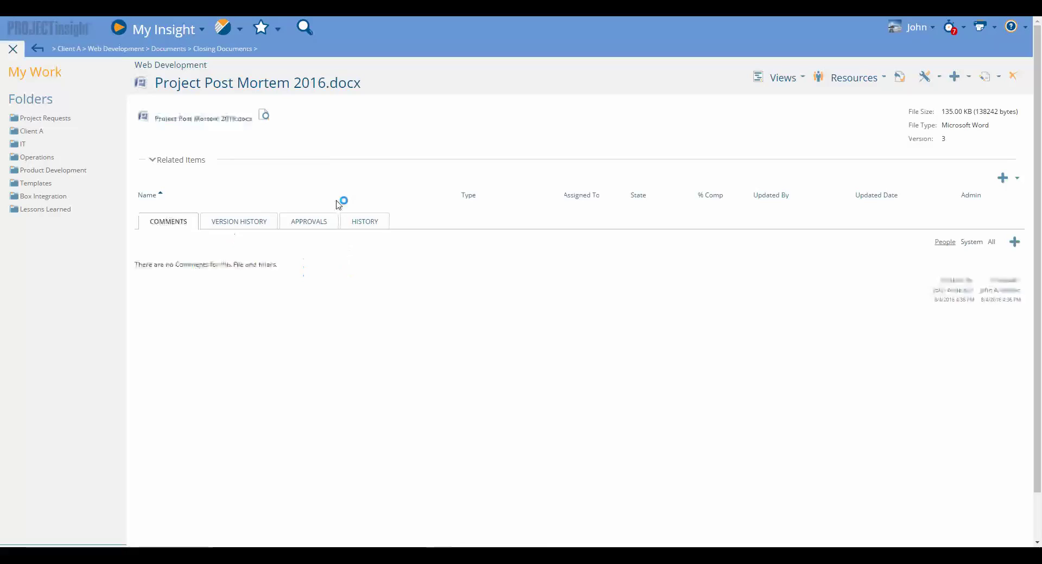
Examine the document's version history and preview the current file to check the highlighted headings.
left_click(252, 225)
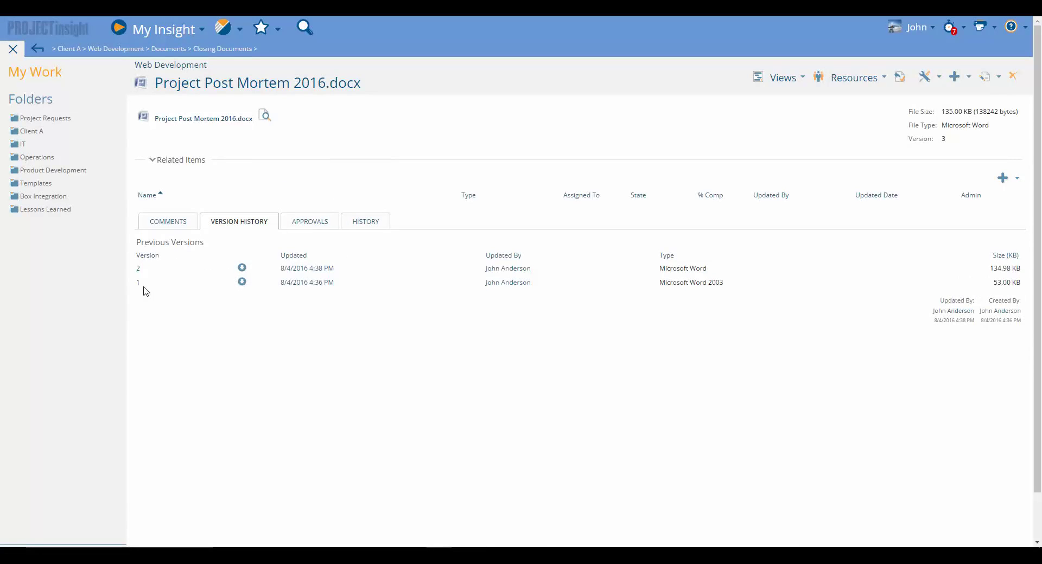
left_click(265, 117)
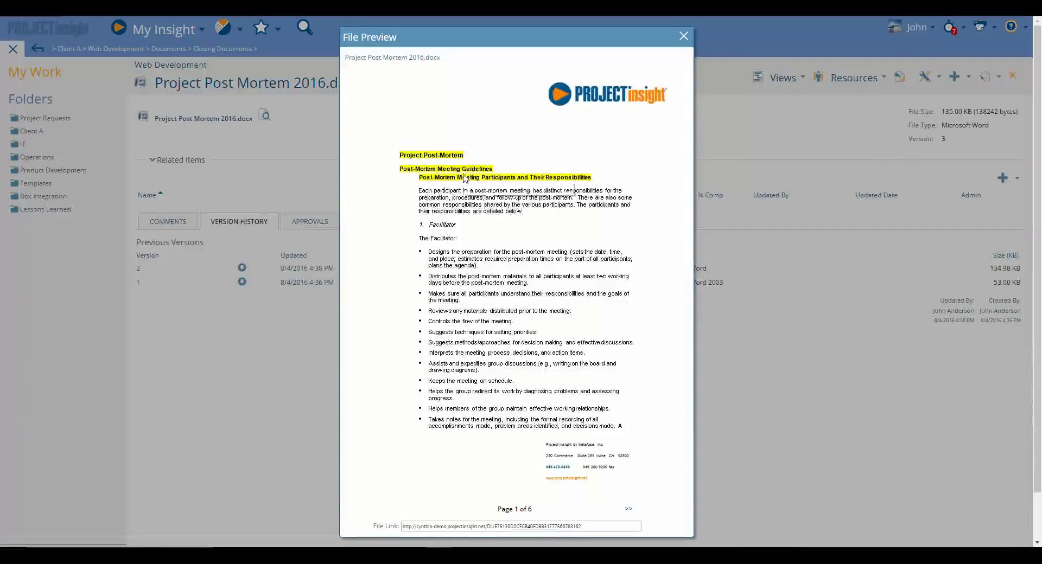
left_click(684, 36)
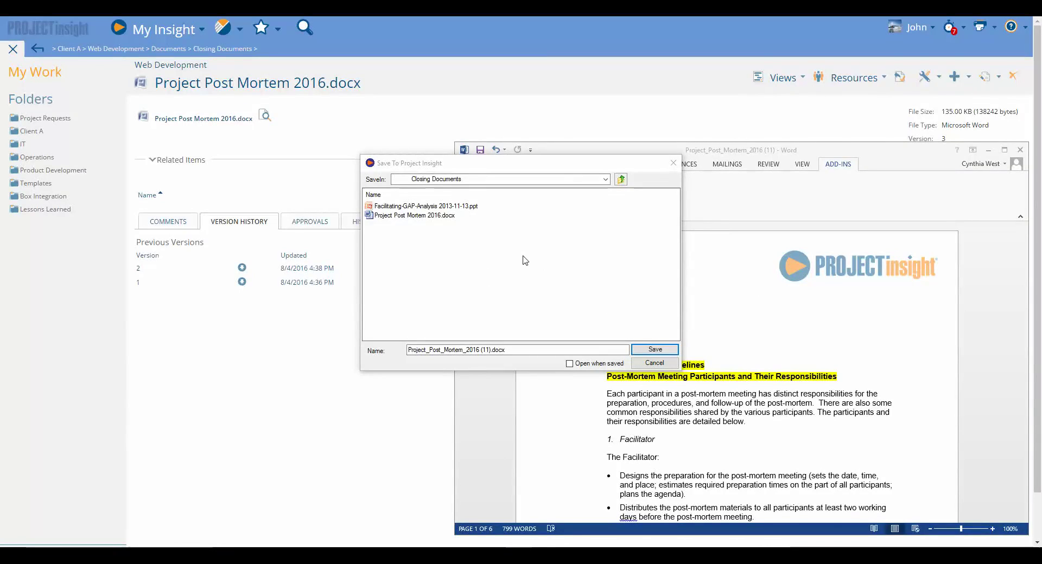
Save the Word document to Closing Documents as a separate file, Project_Post_Mortem_2016 (11).docx, and open that folder in Project Insight.
left_click(513, 349)
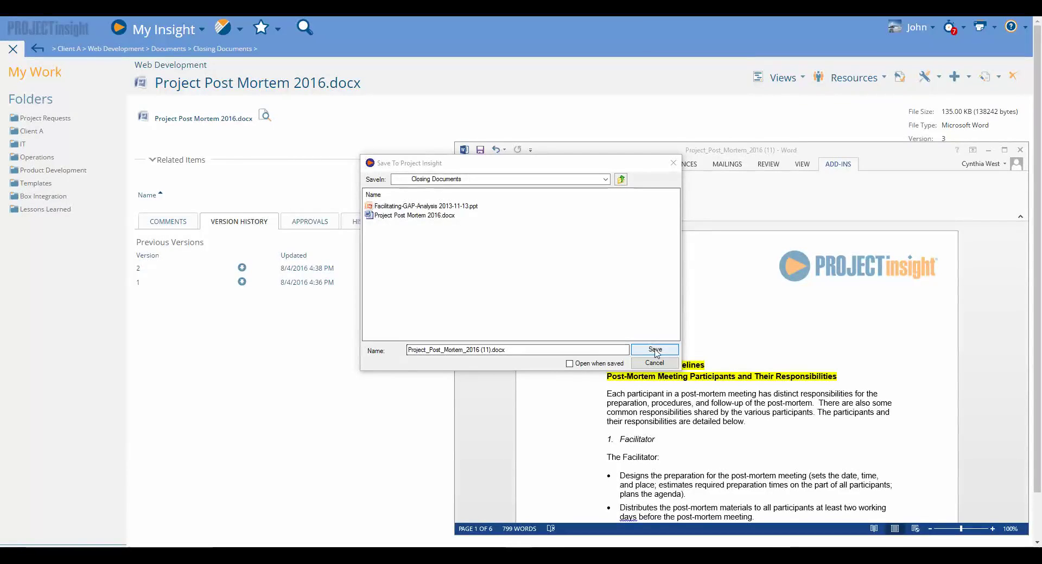
left_click(640, 351)
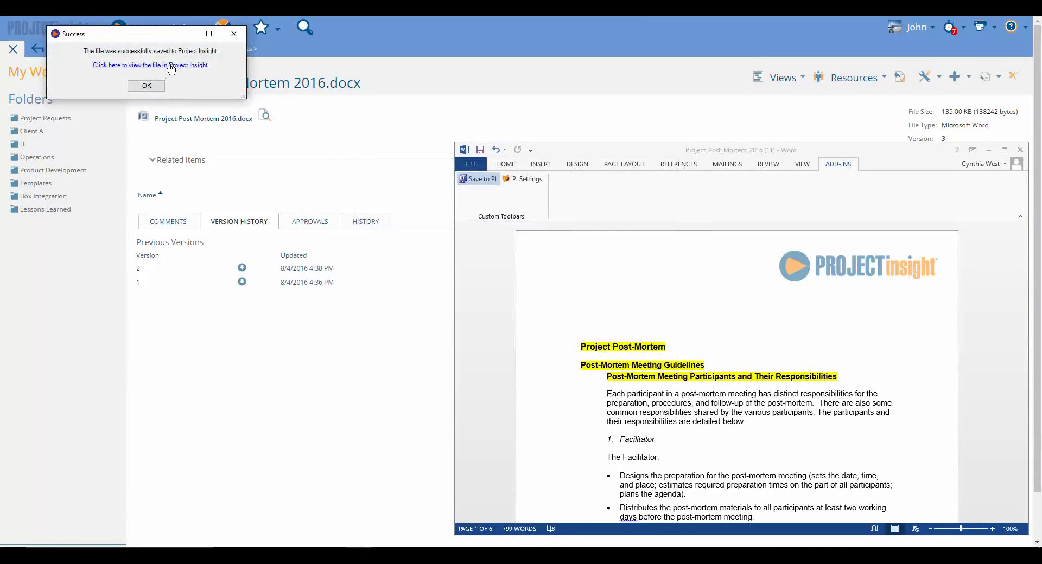
left_click(171, 65)
left_click(225, 48)
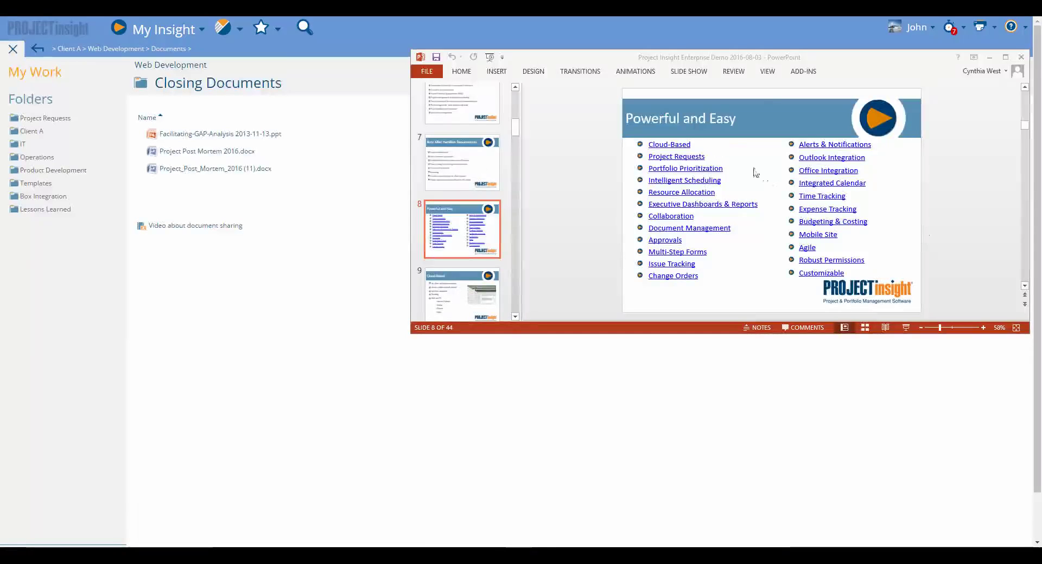
Display the Project Insight connector commands for the Enterprise Demo presentation in PowerPoint.
left_click(803, 71)
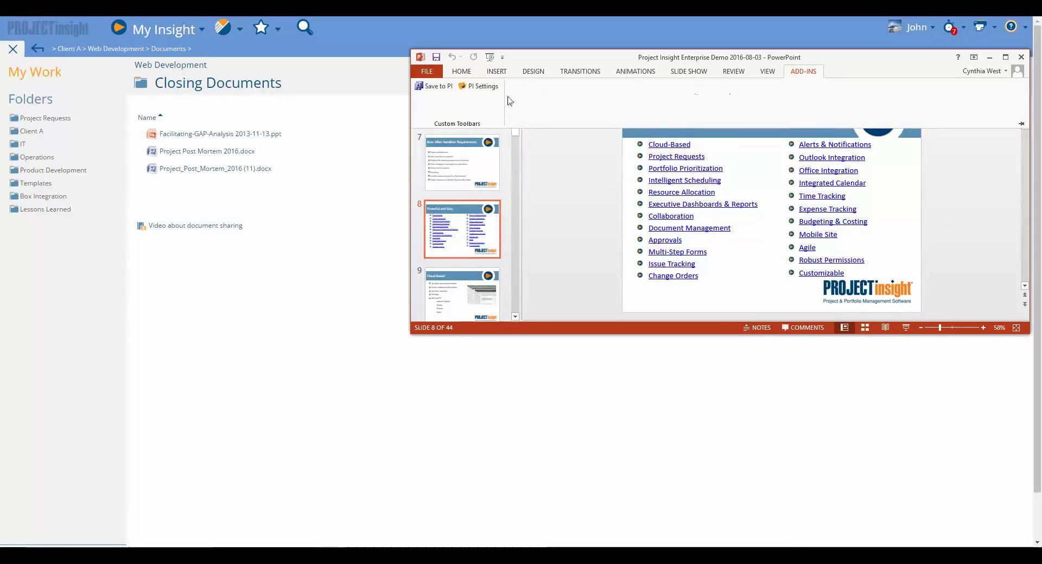